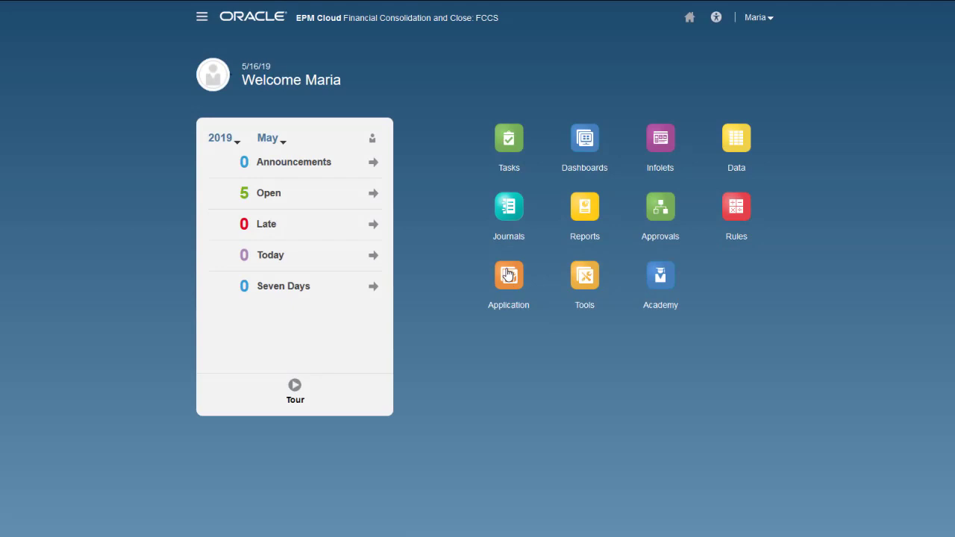
- Go through Application > Consolidation > Process > Consolidated to the Configurable Consolidation rules
{"action": "left_click", "coordinate": [507, 274]}
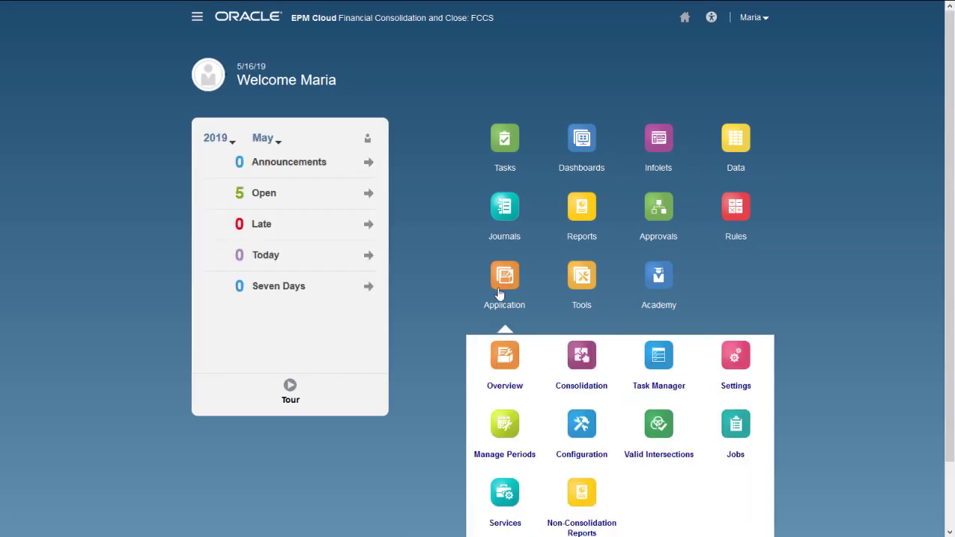
{"action": "left_click", "coordinate": [577, 356]}
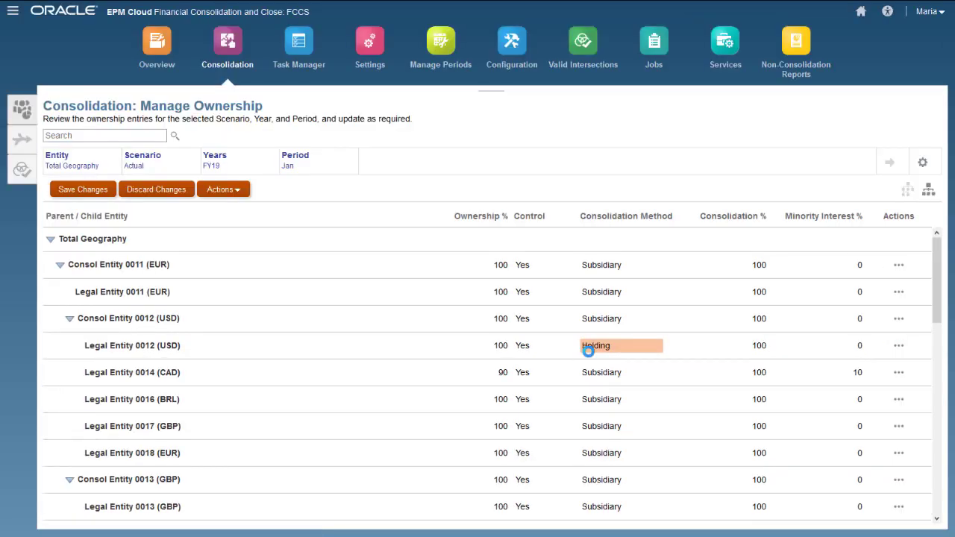
{"action": "left_click", "coordinate": [20, 141]}
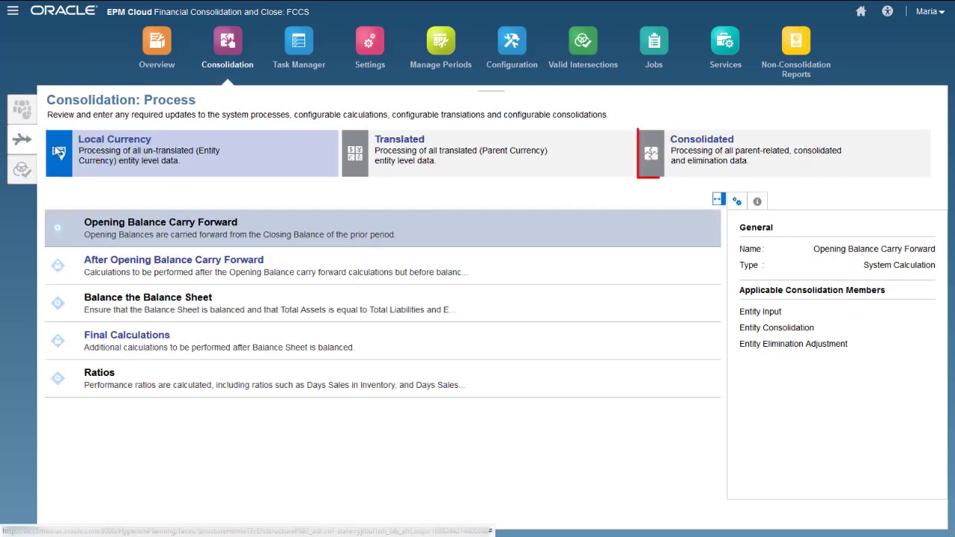
{"action": "left_click", "coordinate": [667, 148]}
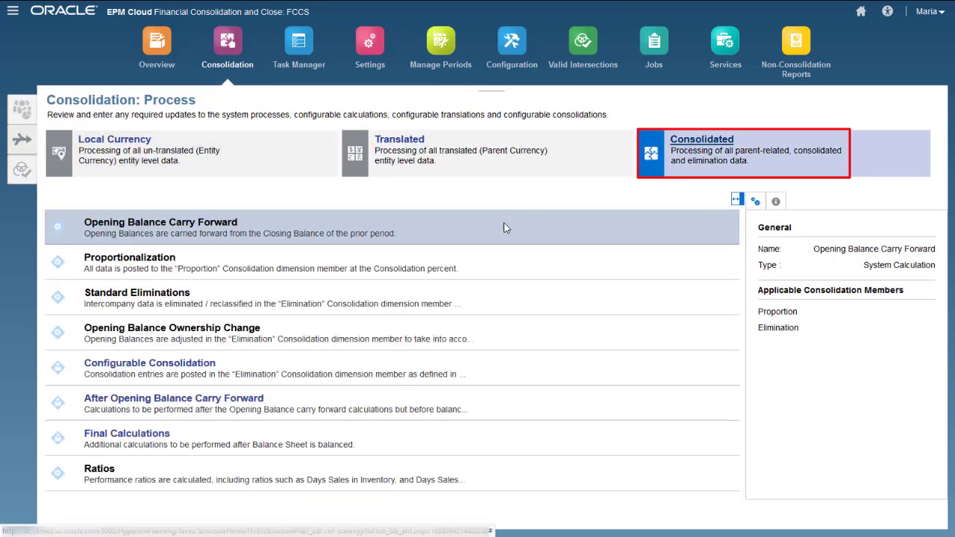
{"action": "left_click", "coordinate": [168, 369]}
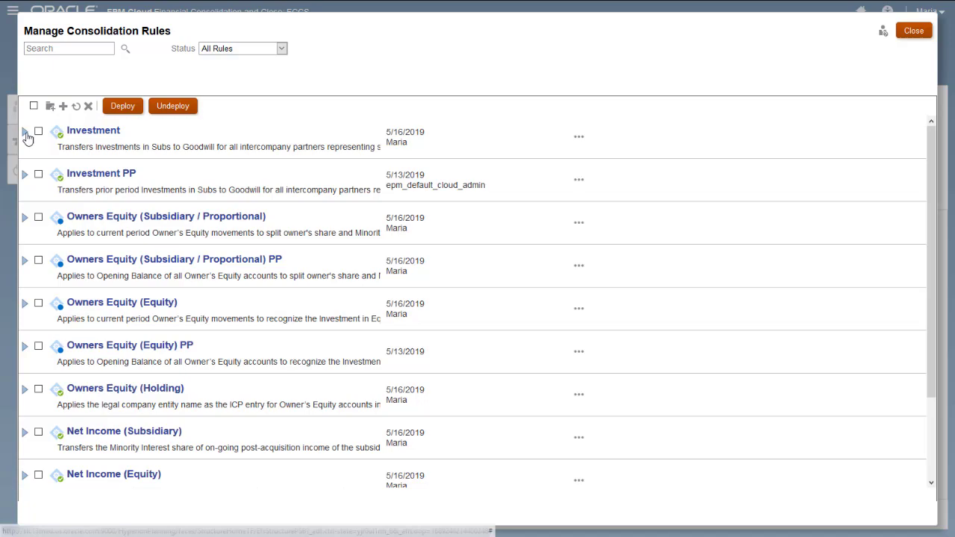
- Expand the Investment rule set to reveal its Reverse Proportionalize and Goodwill Offset rules
{"action": "left_click", "coordinate": [25, 132]}
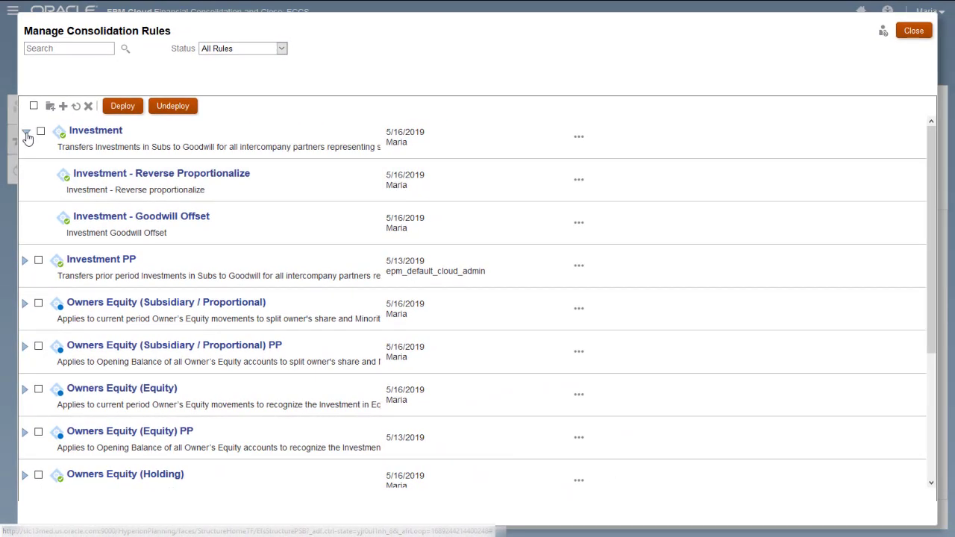
- Collapse Investment, then expand, select and deploy the Owners Equity (Equity) rule set
{"action": "left_click", "coordinate": [26, 134]}
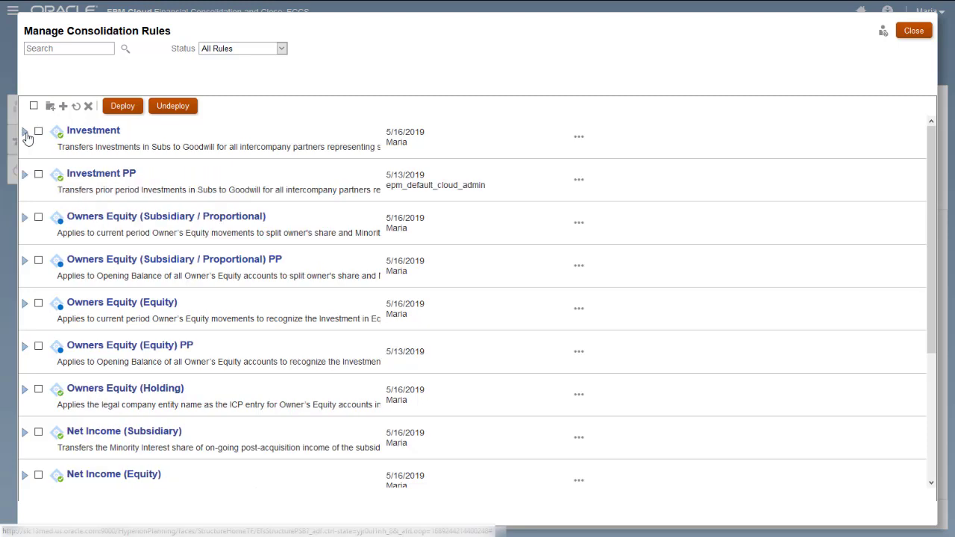
{"action": "left_click", "coordinate": [24, 304]}
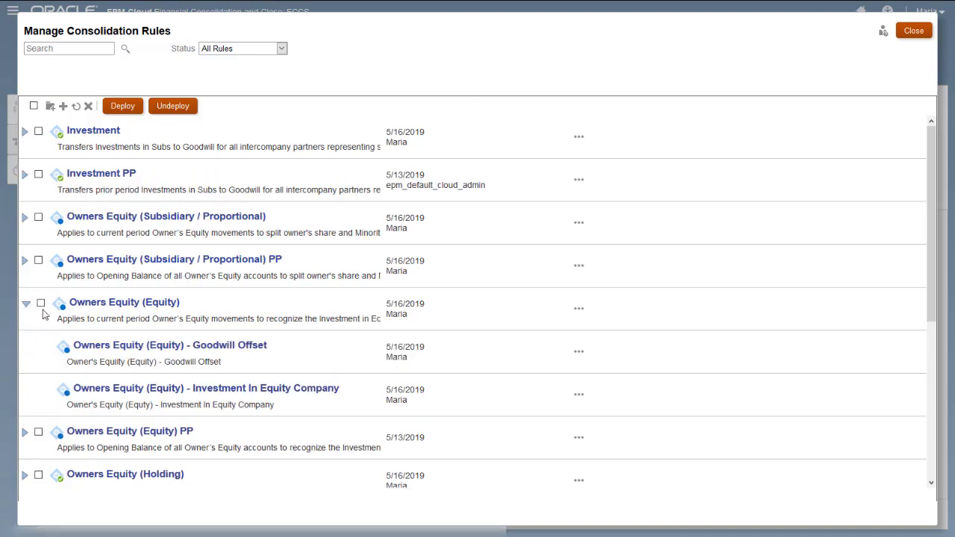
{"action": "left_click", "coordinate": [41, 305]}
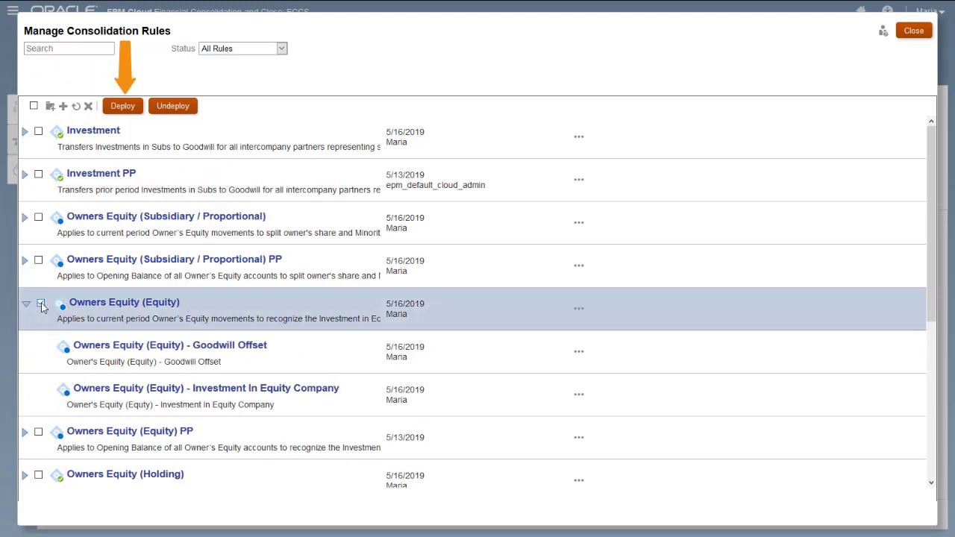
{"action": "left_click", "coordinate": [123, 107]}
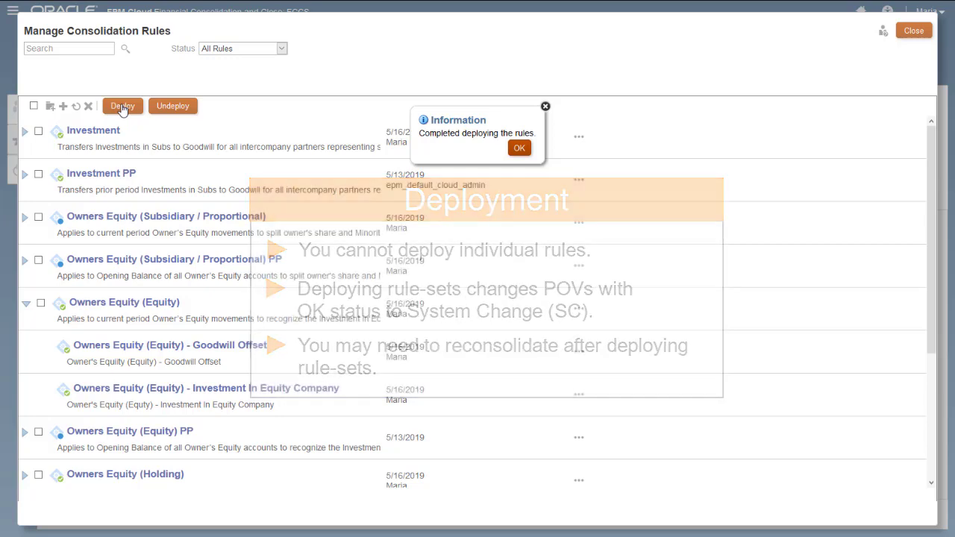
- Acknowledge the deployment and filter rule sets by Deployed, then Undeployed status
{"action": "left_click", "coordinate": [518, 148]}
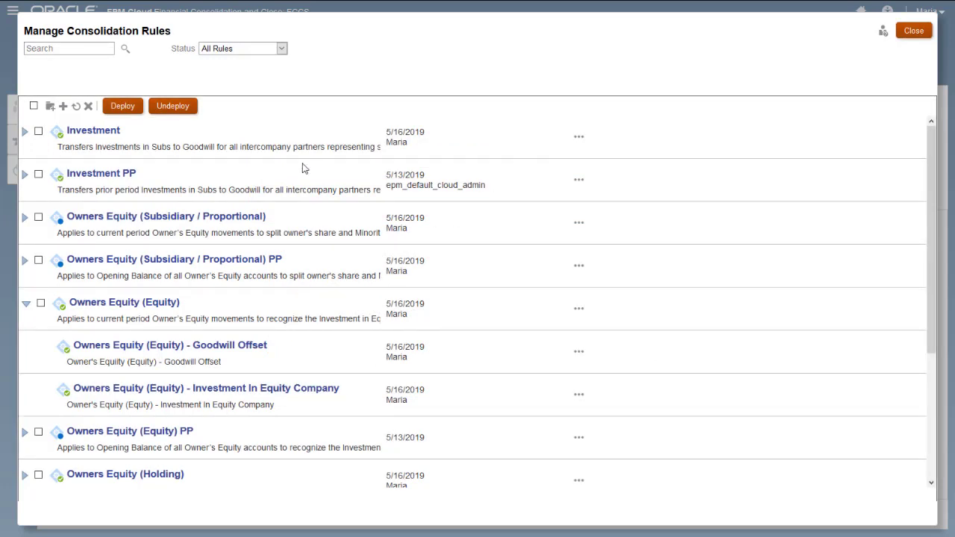
{"action": "left_click", "coordinate": [281, 48]}
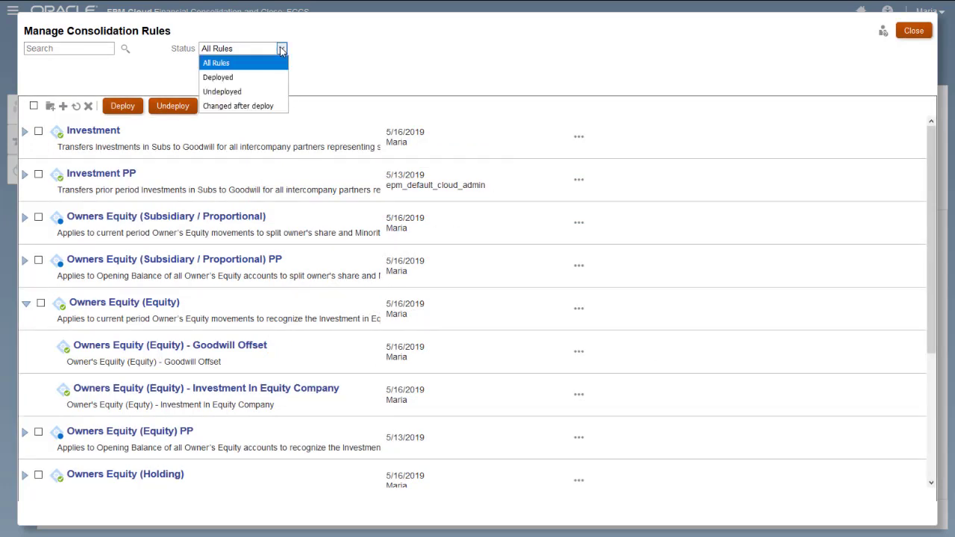
{"action": "left_click", "coordinate": [247, 77]}
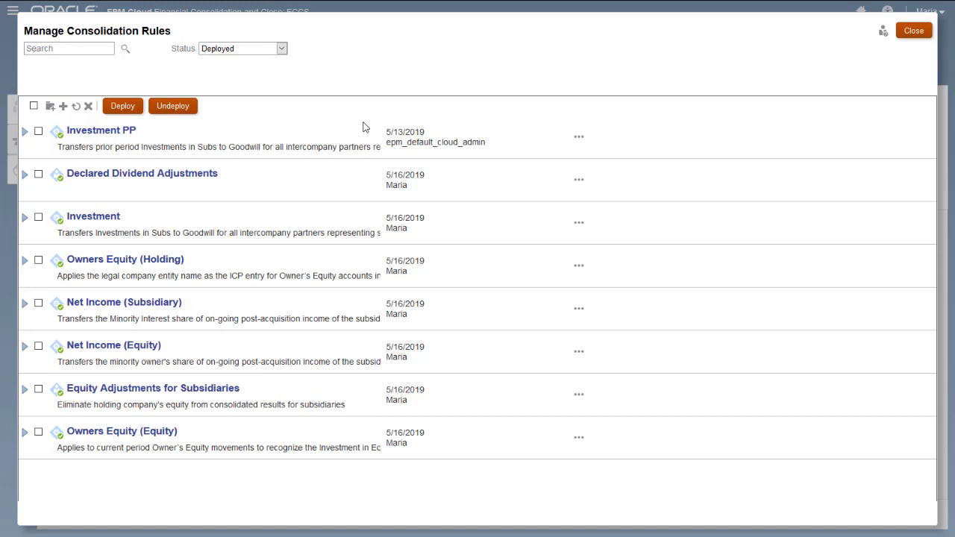
{"action": "left_click", "coordinate": [281, 48]}
{"action": "left_click", "coordinate": [266, 93]}
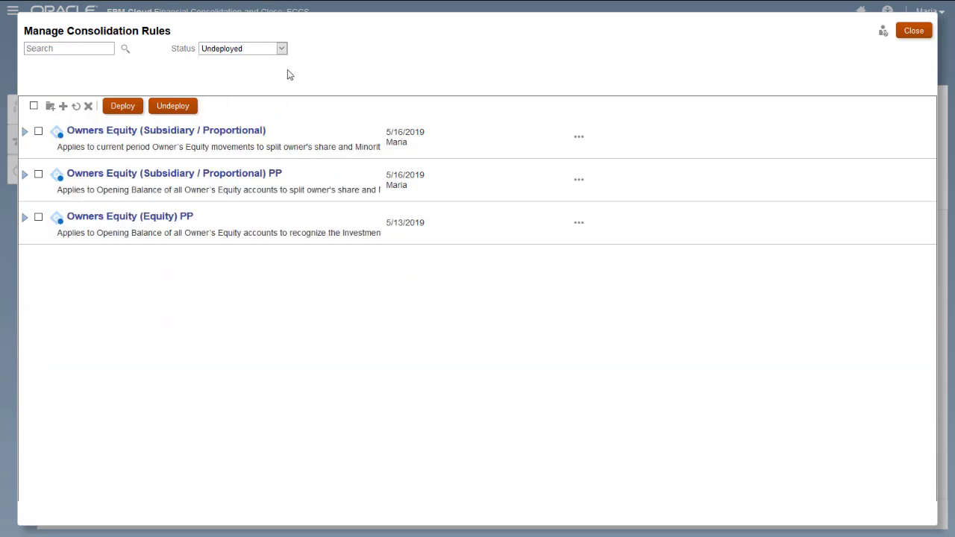
- Filter to Changed after deploy rule sets and expand Equity Adjustments for Subsidiaries
{"action": "left_click", "coordinate": [282, 50]}
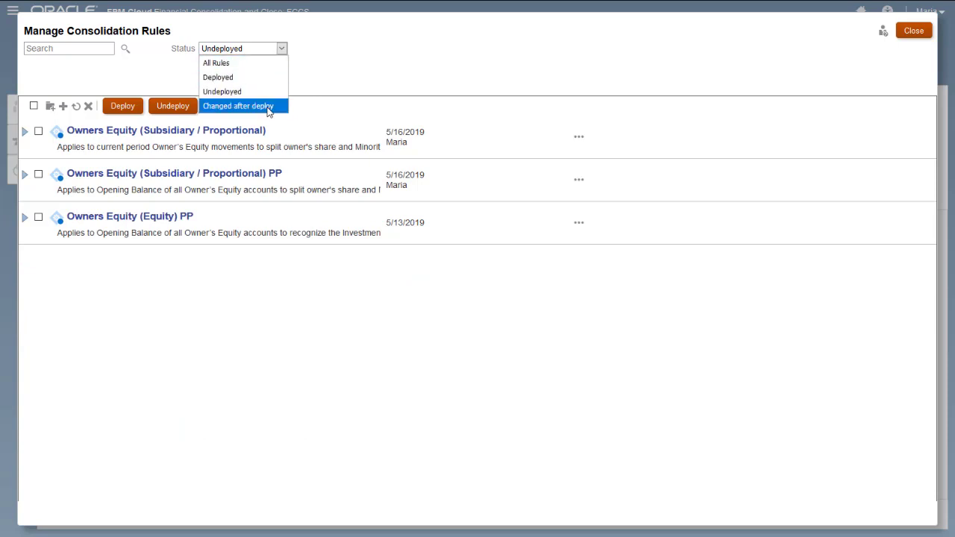
{"action": "left_click", "coordinate": [269, 106]}
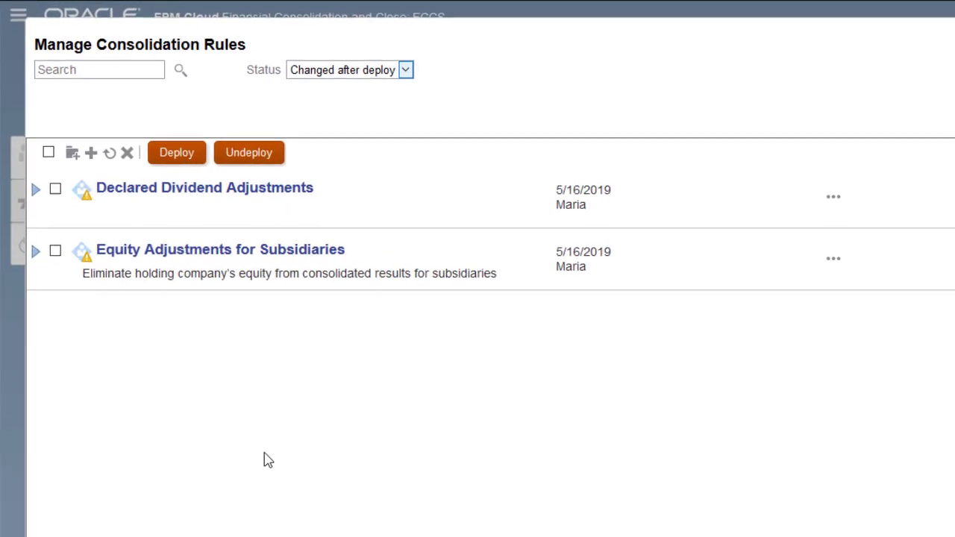
{"action": "left_click", "coordinate": [36, 254]}
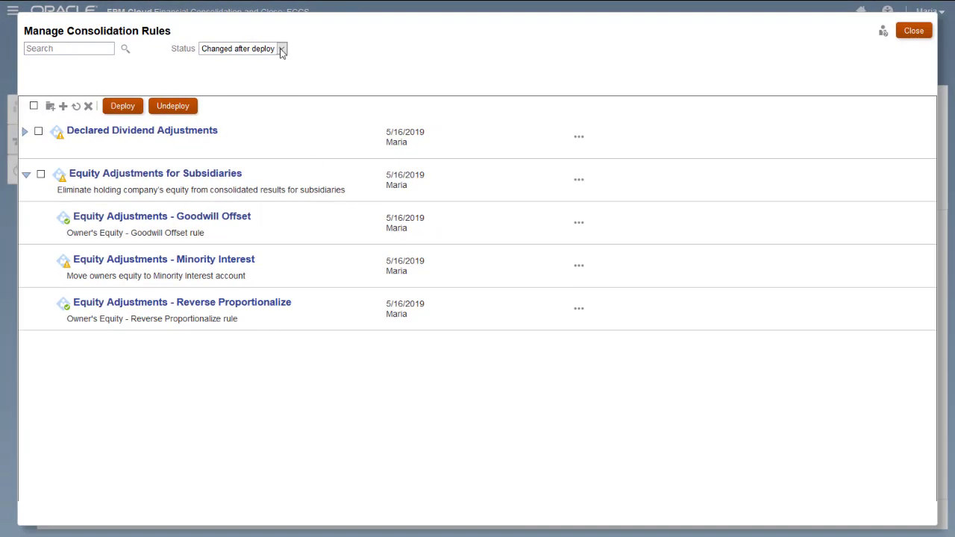
- Filter the rule list to Deployed, then to Changed after deploy
{"action": "left_click", "coordinate": [281, 49]}
{"action": "left_click", "coordinate": [264, 76]}
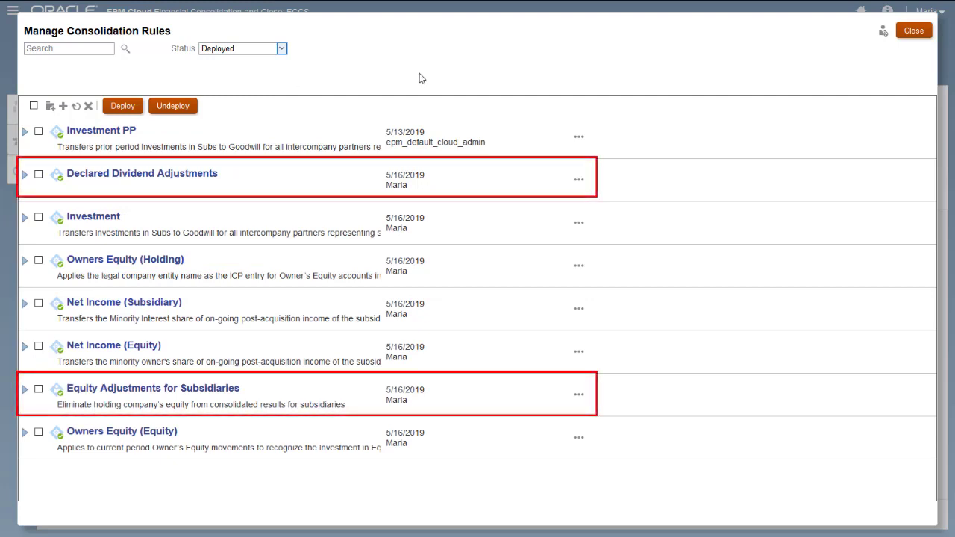
{"action": "left_click", "coordinate": [281, 49]}
{"action": "left_click", "coordinate": [271, 106]}
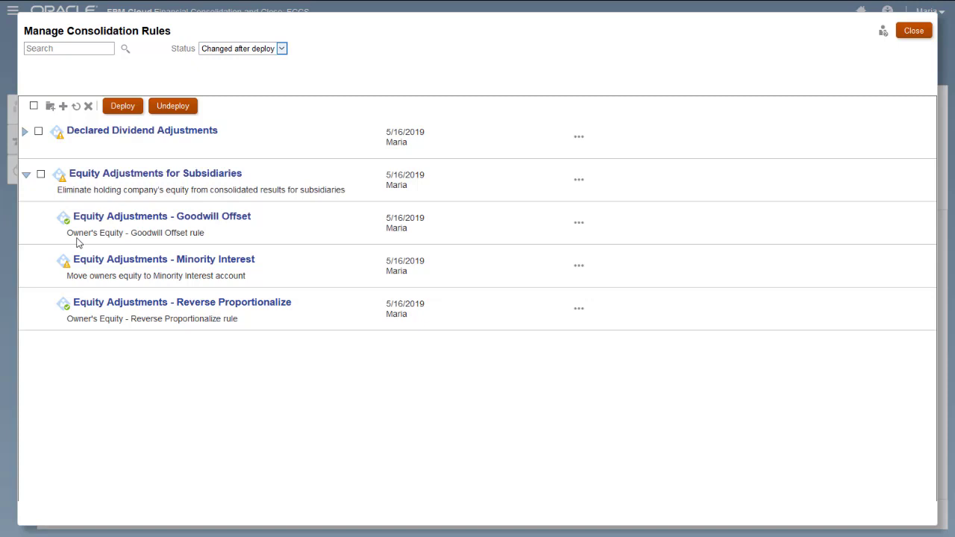
- Deploy Equity Adjustments for Subsidiaries and set the Status filter back to All Rules
{"action": "left_click", "coordinate": [41, 176]}
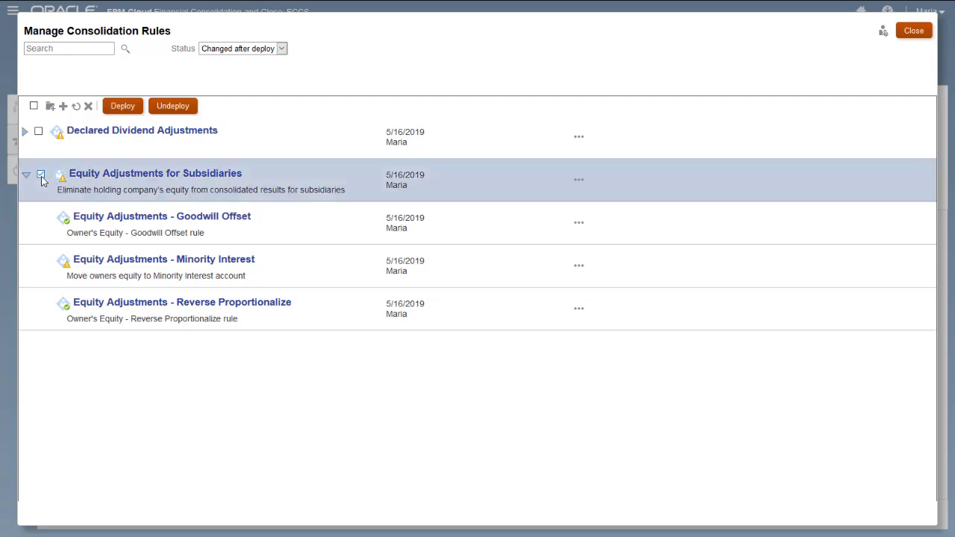
{"action": "left_click", "coordinate": [121, 108]}
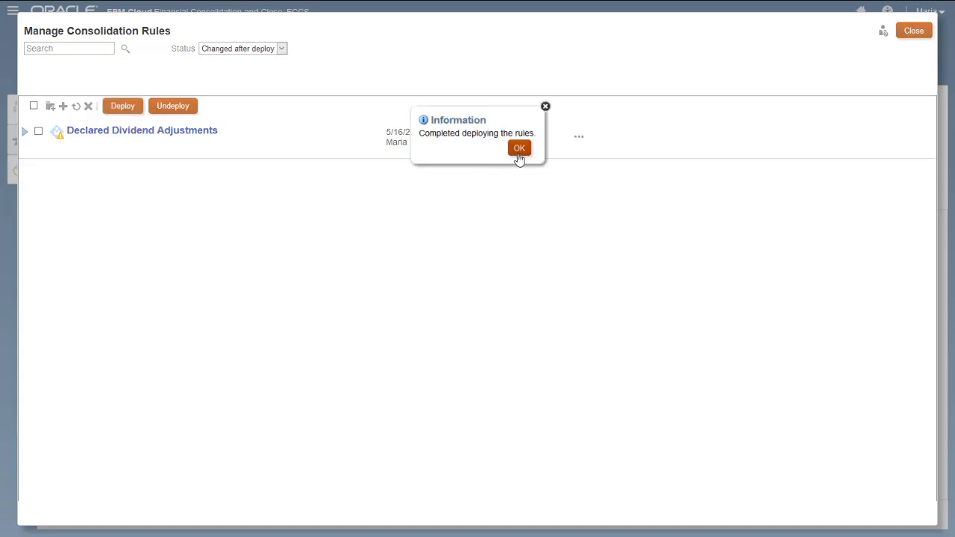
{"action": "left_click", "coordinate": [521, 150]}
{"action": "left_click", "coordinate": [282, 48]}
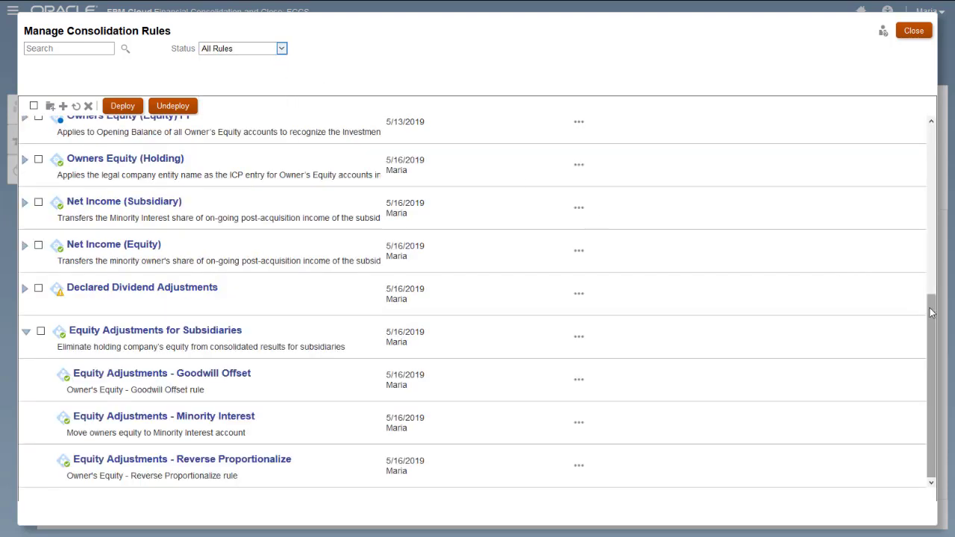
- Duplicate the Investment rule set with its rules and expand the new Investment_Copy
{"action": "scroll", "coordinate": [922, 308], "scroll_direction": "up", "scroll_amount": 4}
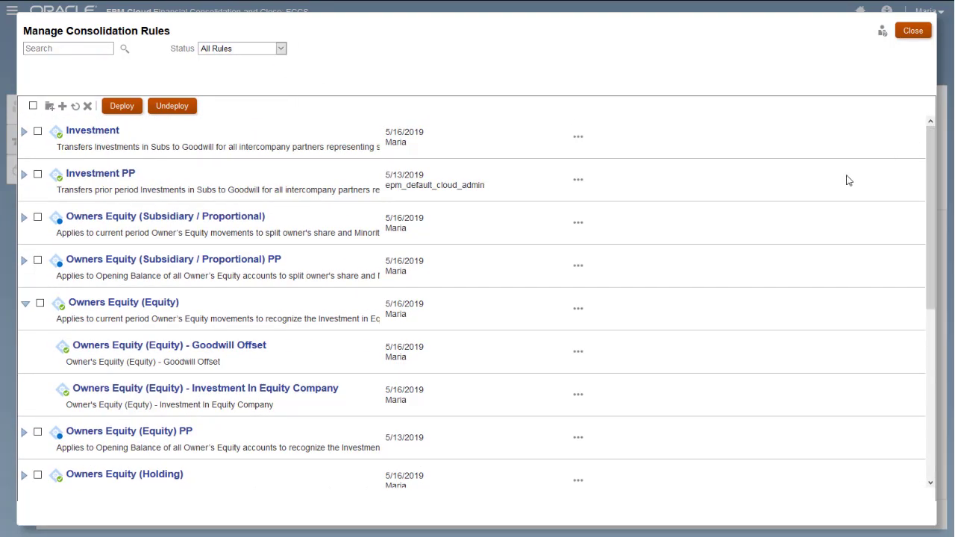
{"action": "left_click", "coordinate": [580, 144]}
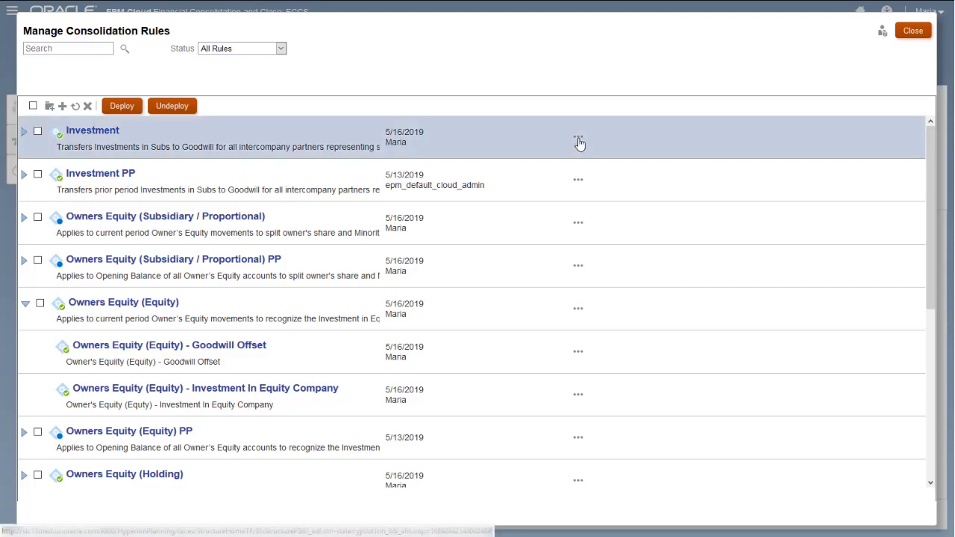
{"action": "left_click", "coordinate": [580, 143]}
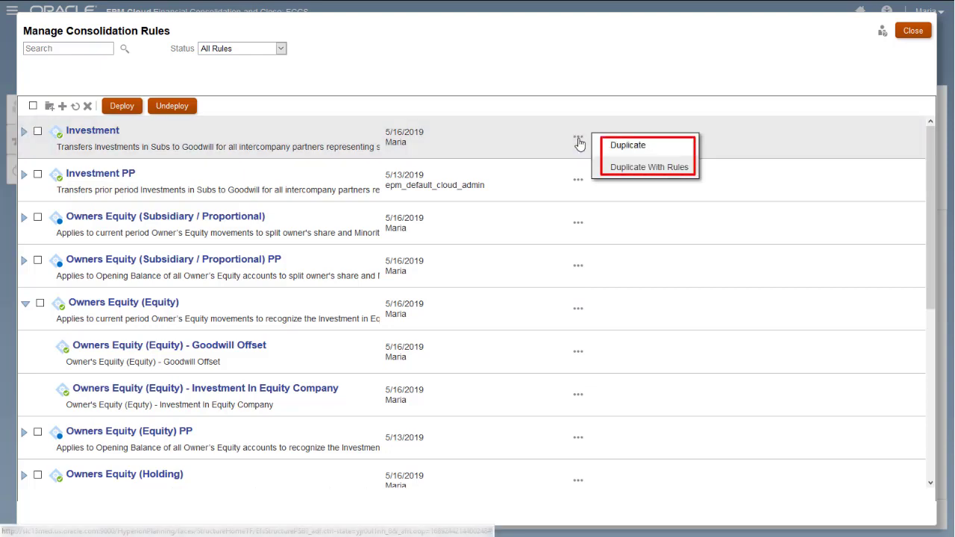
{"action": "left_click", "coordinate": [640, 172]}
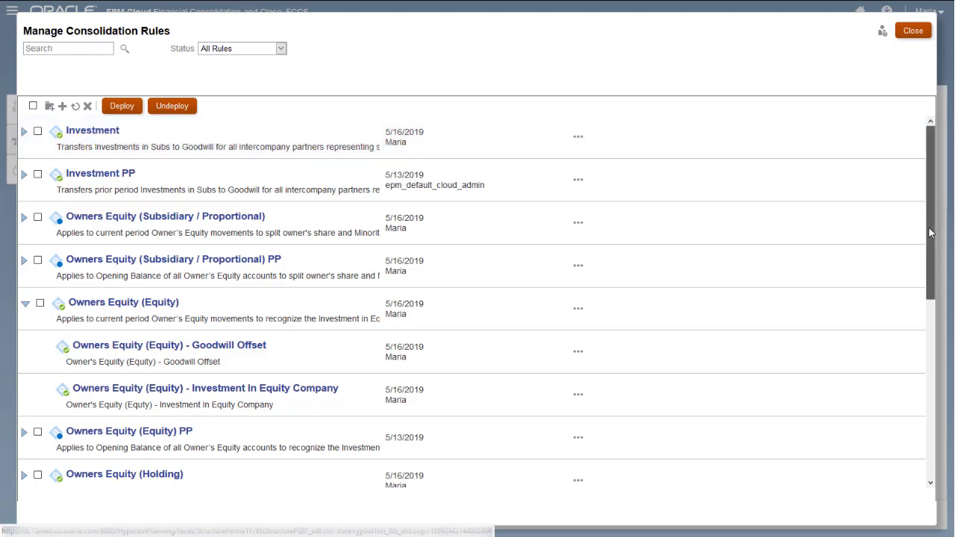
{"action": "left_click_drag", "start_coordinate": [930, 233], "coordinate": [933, 410]}
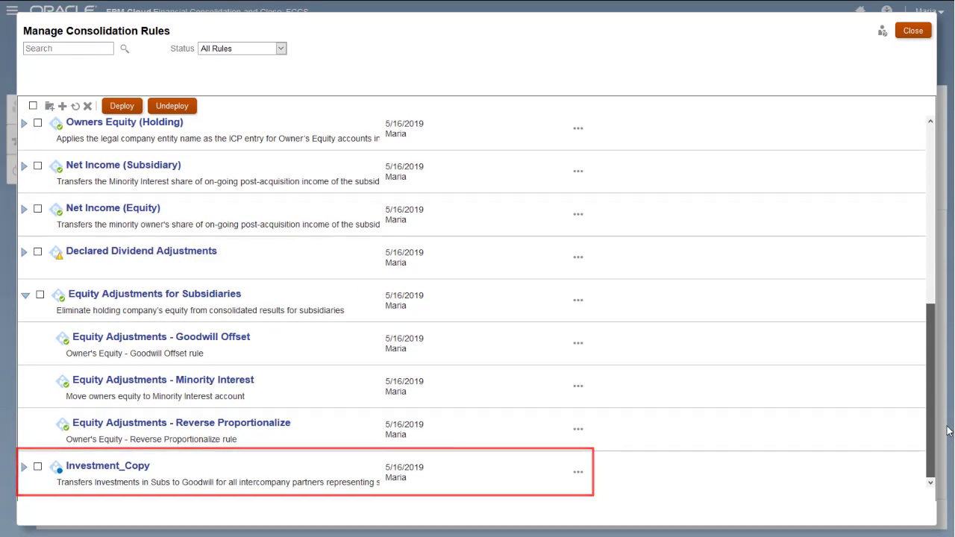
{"action": "left_click", "coordinate": [24, 467]}
{"action": "scroll", "coordinate": [800, 383], "scroll_direction": "down", "scroll_amount": 2}
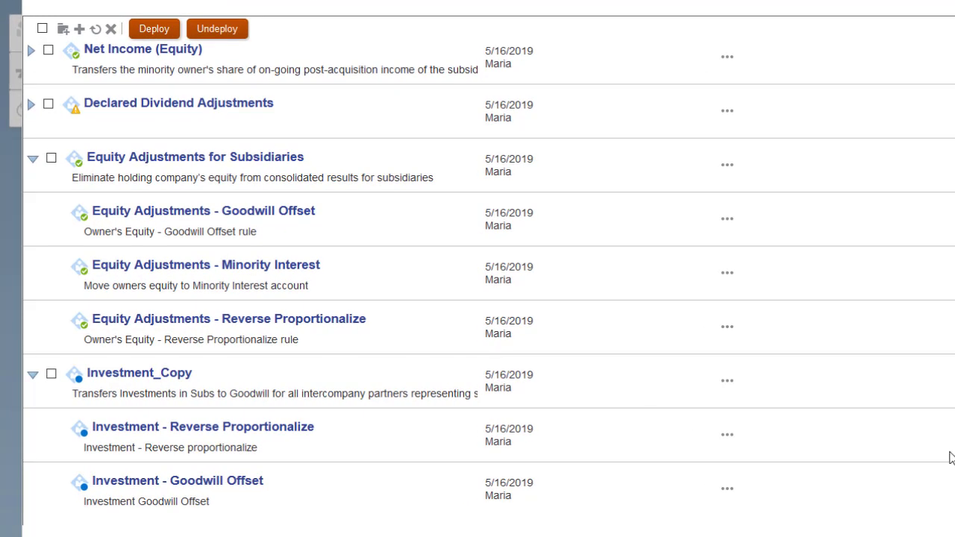
- Duplicate the Investment - Reverse Proportionalize rule within Investment_Copy
{"action": "left_click", "coordinate": [725, 437]}
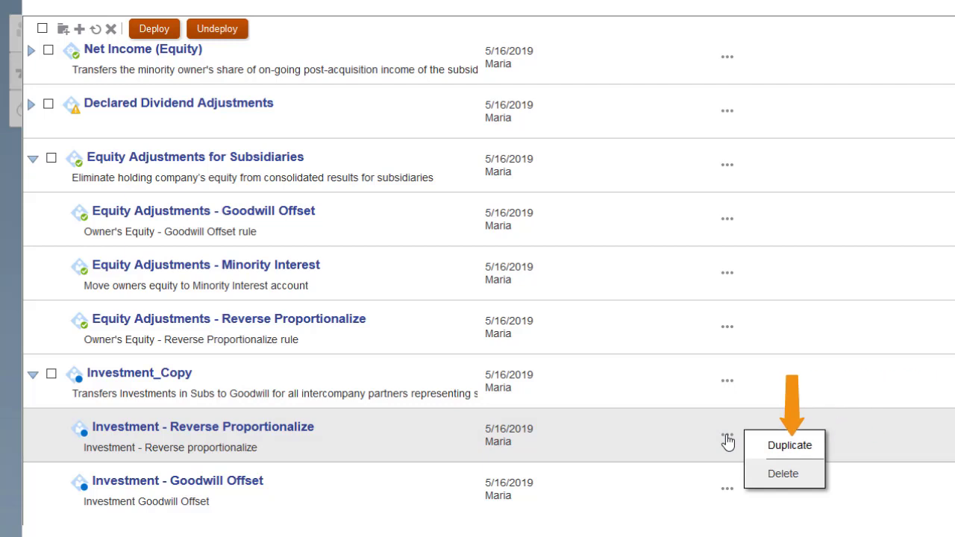
{"action": "left_click", "coordinate": [785, 448]}
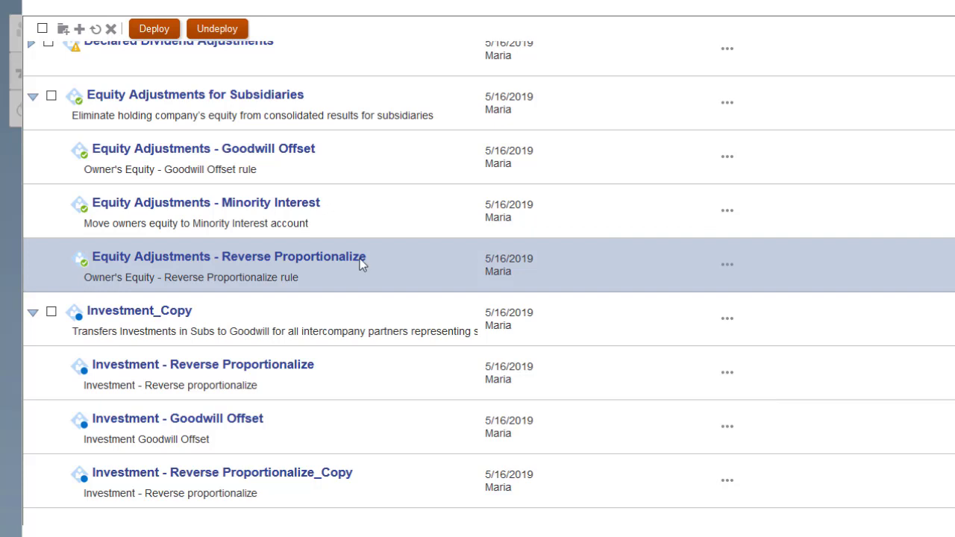
- Undeploy the Equity Adjustments for Subsidiaries rule set
{"action": "left_click", "coordinate": [50, 95]}
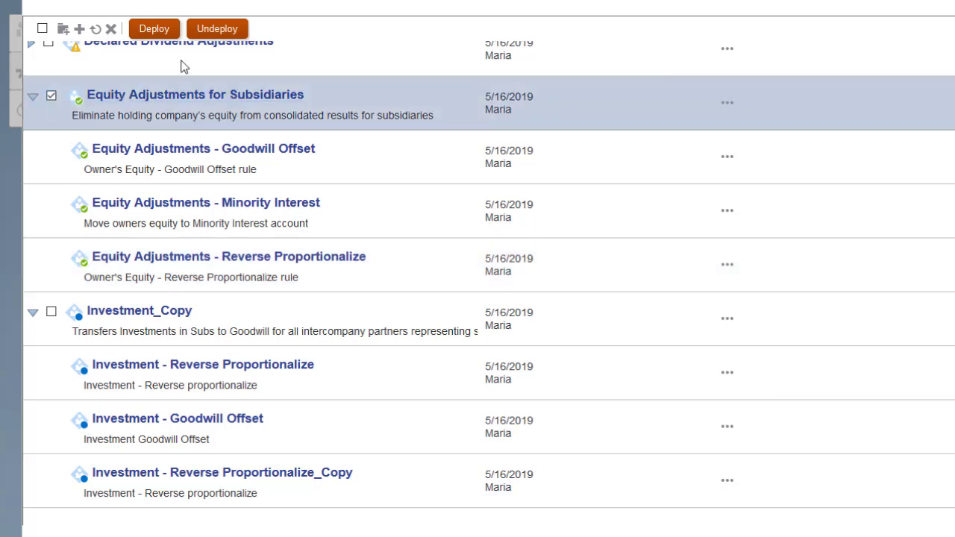
{"action": "left_click", "coordinate": [216, 30]}
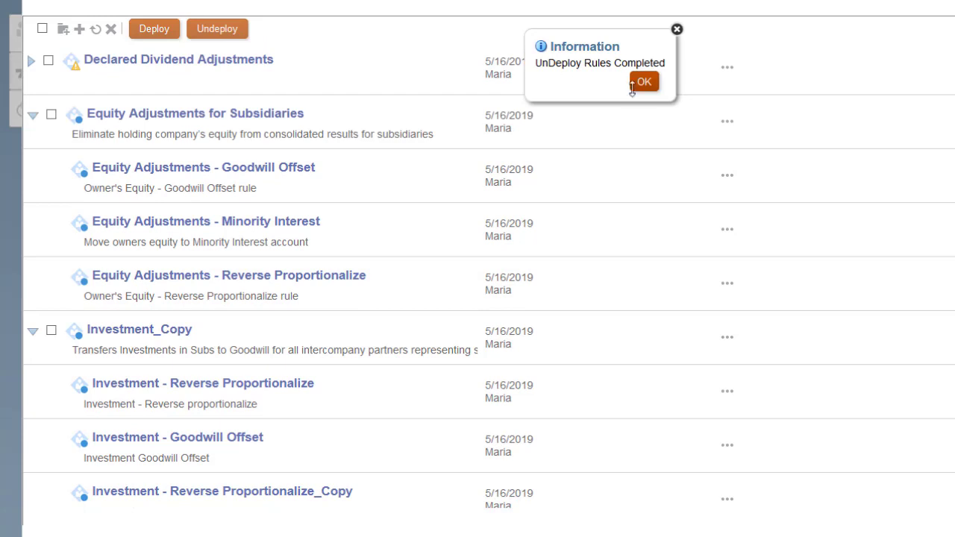
{"action": "left_click", "coordinate": [632, 87]}
- Delete the Equity Adjustments - Reverse Proportionalize rule and confirm
{"action": "left_click", "coordinate": [730, 290]}
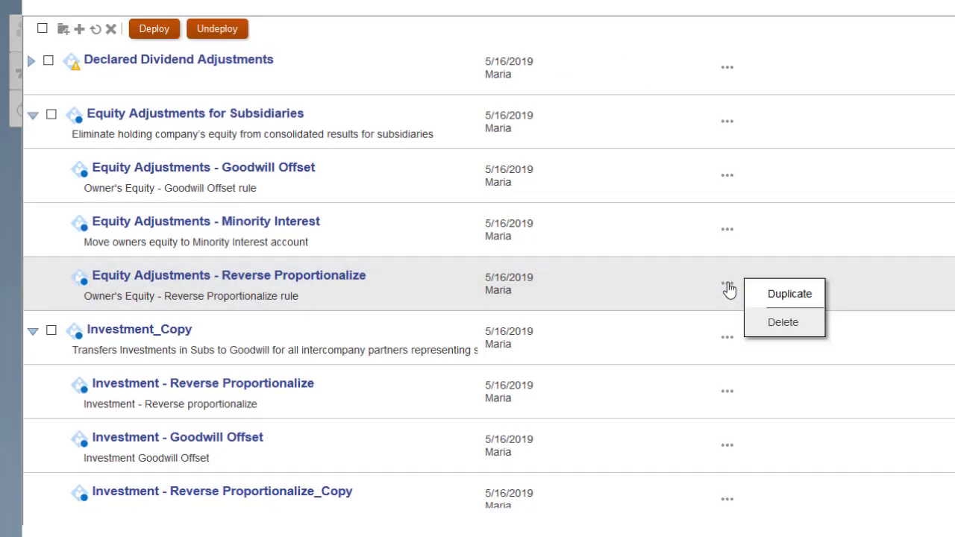
{"action": "left_click", "coordinate": [782, 323]}
{"action": "left_click", "coordinate": [636, 252]}
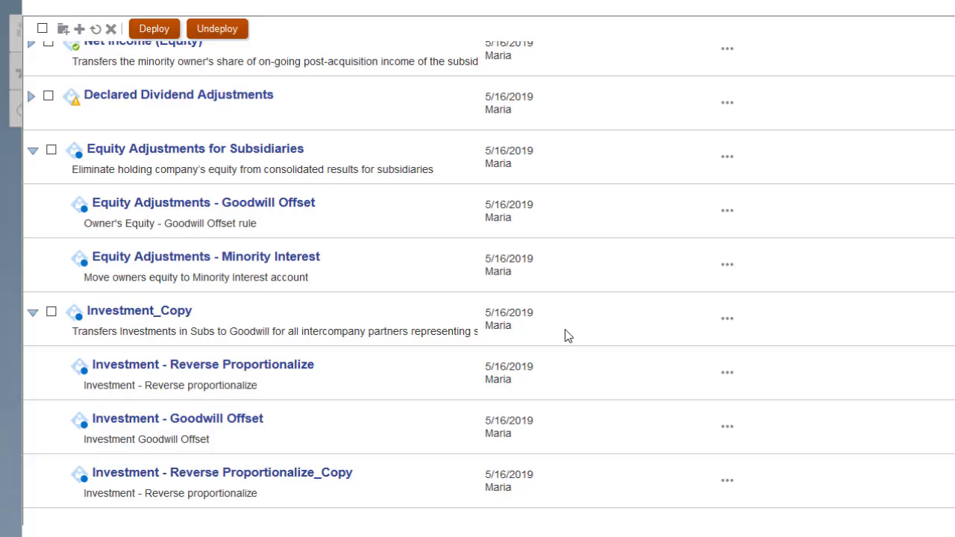